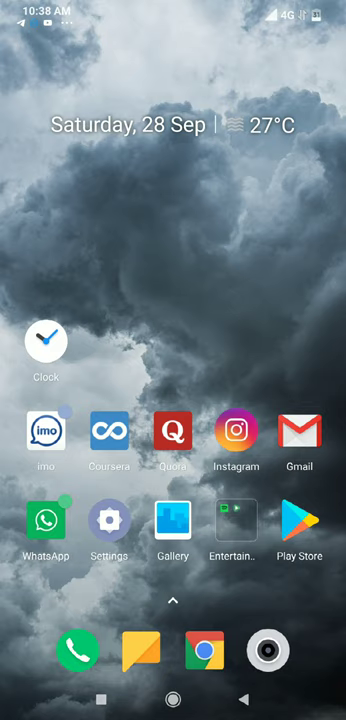
Step: Swipe up on the home screen to show the full grid of installed apps
mouse_move(173, 600)
left_mouse_down()
mouse_move(173, 300)
mouse_move(173, 600)
left_mouse_up()
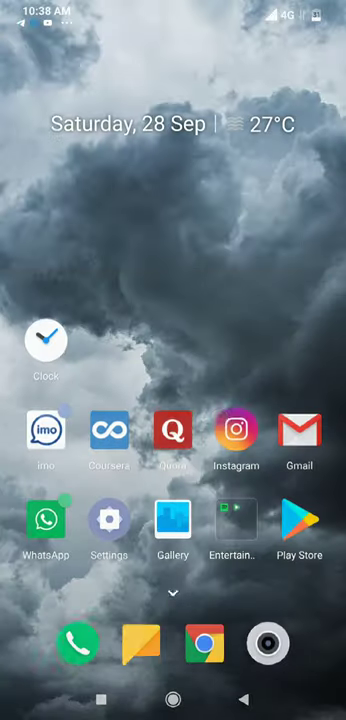
Step: Pull down the notification shade, dismiss it, then pull it down again
left_click_drag(173, 10, 173, 500)
scroll(173, 400, "down", 2)
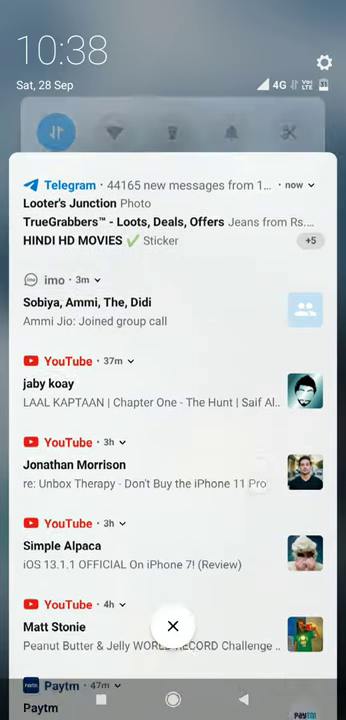
scroll(173, 400, "down", 5)
scroll(173, 400, "down", 5)
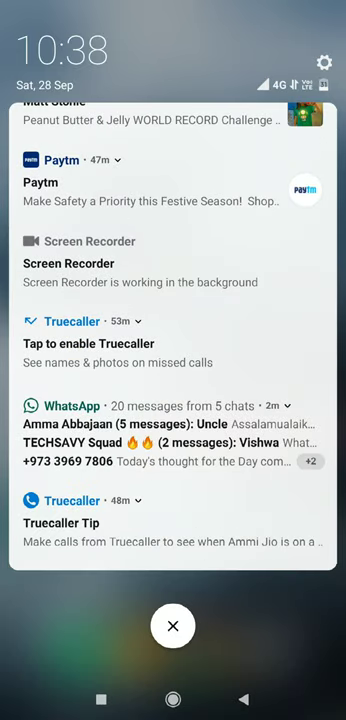
left_click_drag(267, 570, 267, 250)
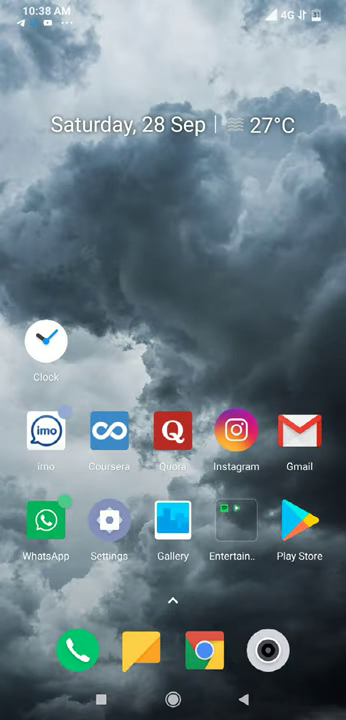
left_click_drag(173, 20, 173, 500)
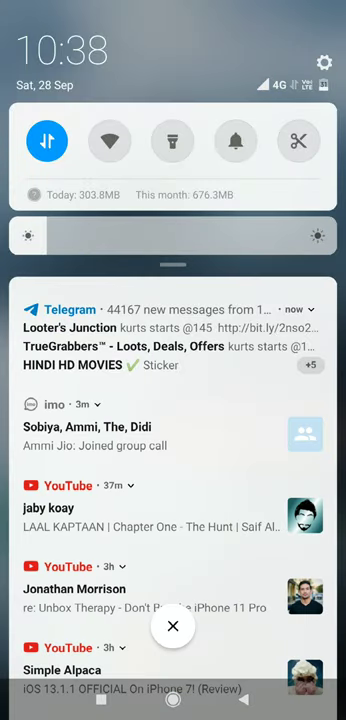
scroll(173, 400, "down", 3)
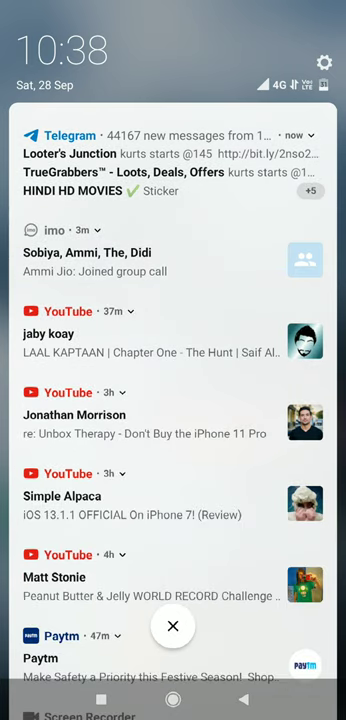
scroll(173, 400, "down", 5)
scroll(173, 400, "down", 5)
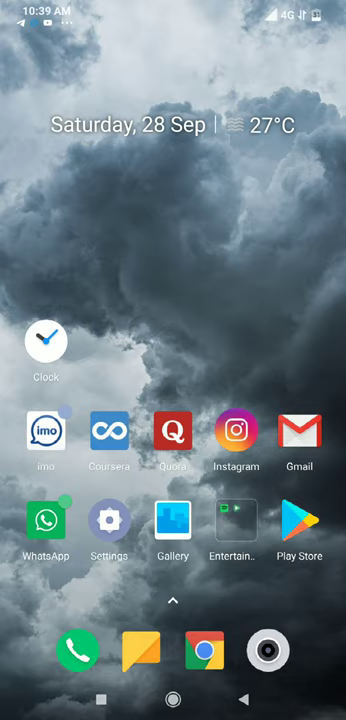
mouse_move(173, 150)
left_mouse_down()
mouse_move(173, 450)
mouse_move(173, 150)
left_mouse_up()
left_click_drag(50, 100, 58, 394)
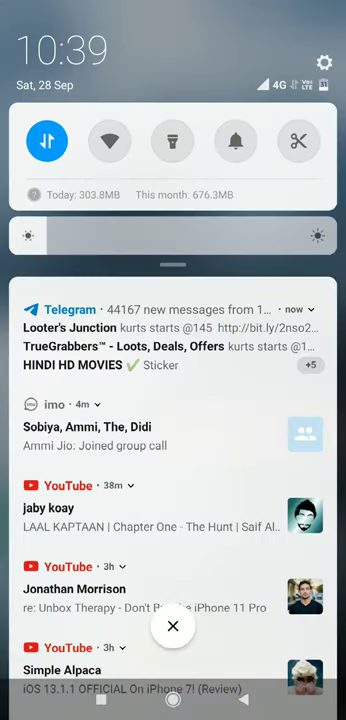
scroll(173, 450, "down", 3)
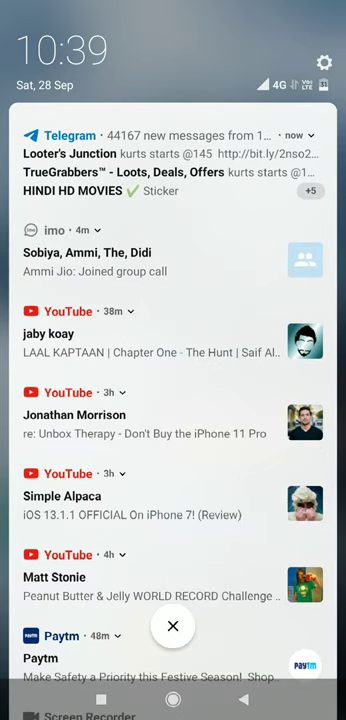
scroll(173, 400, "down", 5)
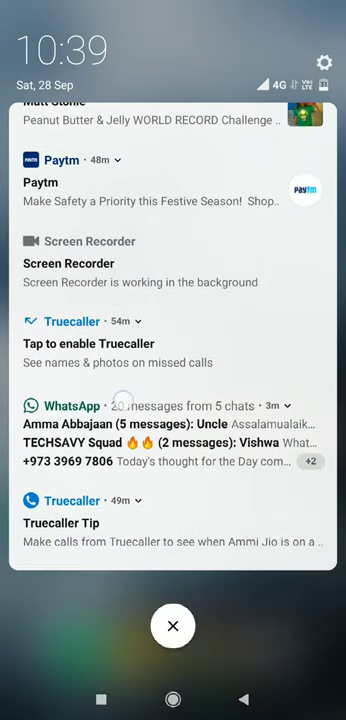
mouse_move(121, 399)
left_mouse_down()
mouse_move(80, 165)
mouse_move(82, 60)
left_mouse_up()
Step: Scroll the notification list down to Truecaller Tip and back up to Telegram
left_click_drag(173, 600, 173, 300)
left_click_drag(173, 10, 173, 450)
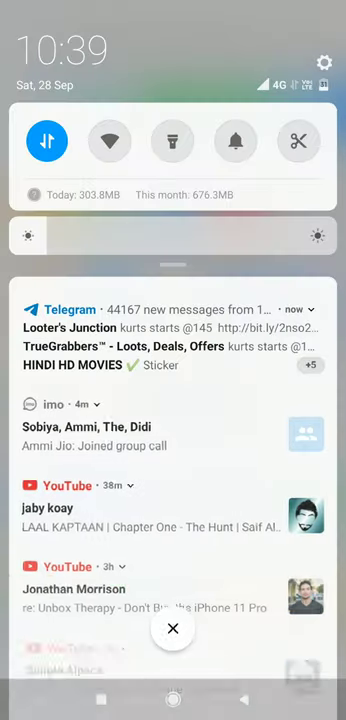
scroll(110, 341, "down", 3)
scroll(145, 302, "down", 5)
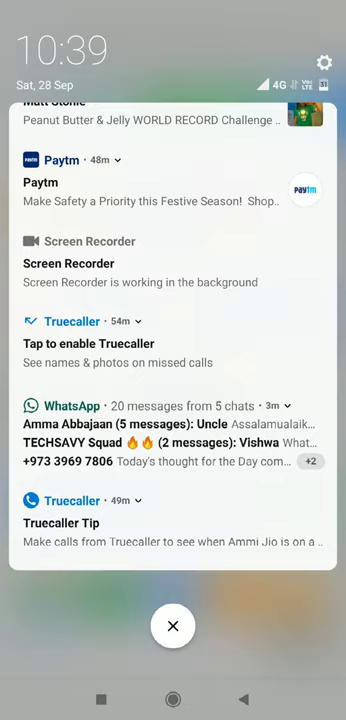
scroll(110, 320, "up", 5)
Step: View the installed MIUI V10.3.8.0 stable build under My device, then go home
left_click(324, 62)
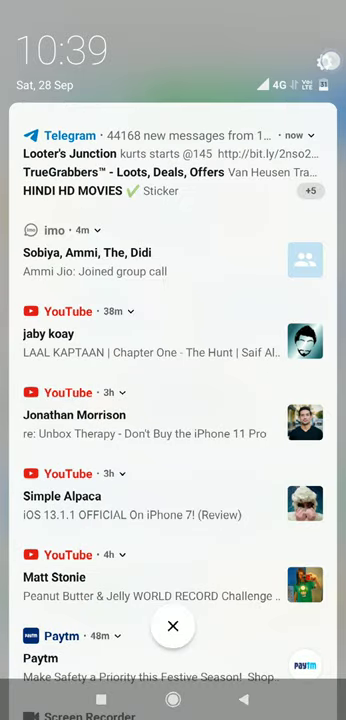
left_click(99, 145)
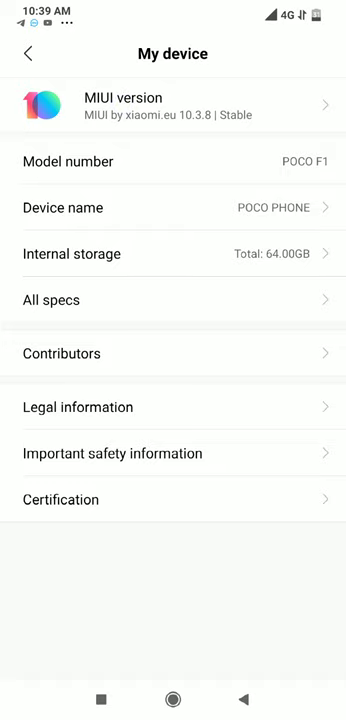
left_click(123, 104)
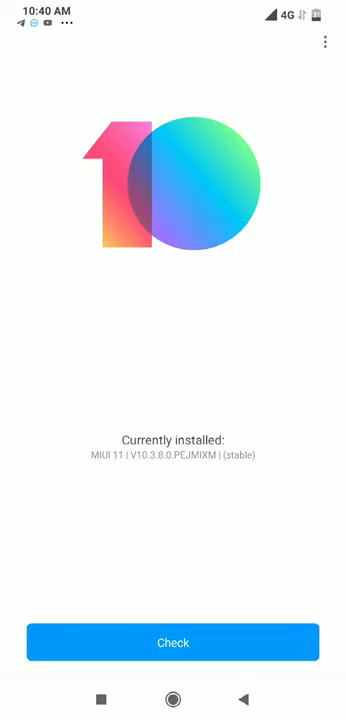
left_click(173, 699)
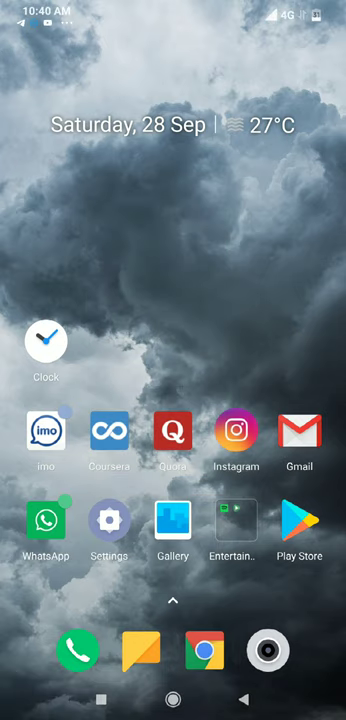
left_click_drag(280, 300, 60, 300)
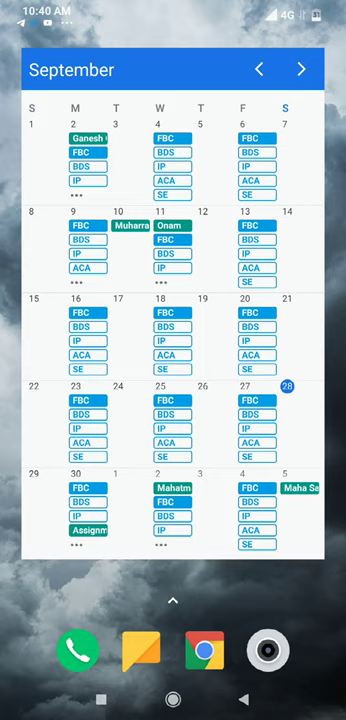
left_click_drag(100, 300, 300, 300)
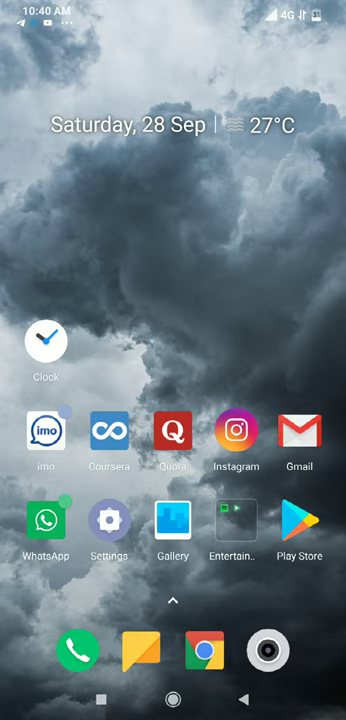
left_click_drag(173, 600, 173, 250)
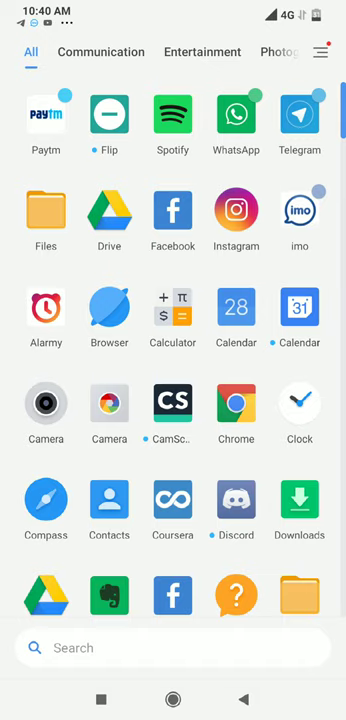
key("Escape")
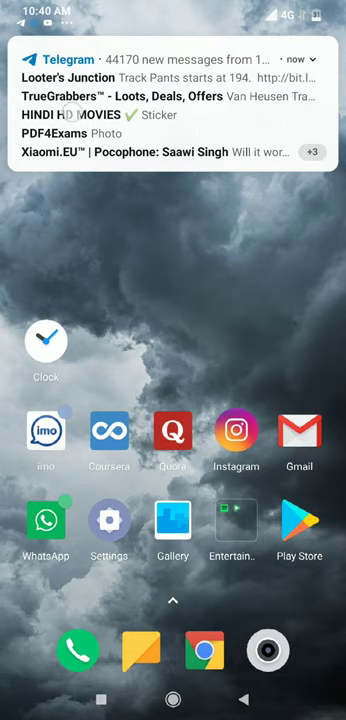
Step: Pull down the notification shade and scroll through the notifications
left_click_drag(40, 63, 40, 400)
left_click_drag(121, 463, 105, 363)
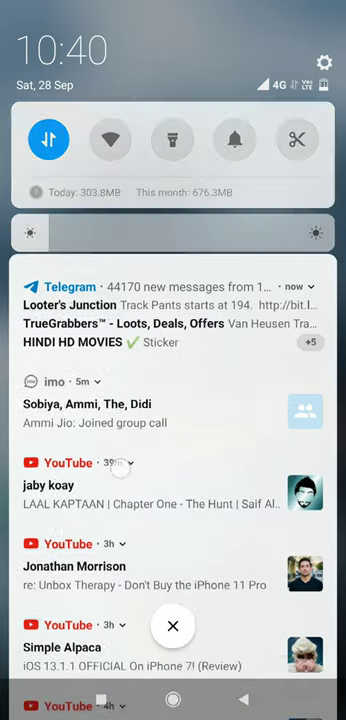
left_click_drag(122, 520, 124, 286)
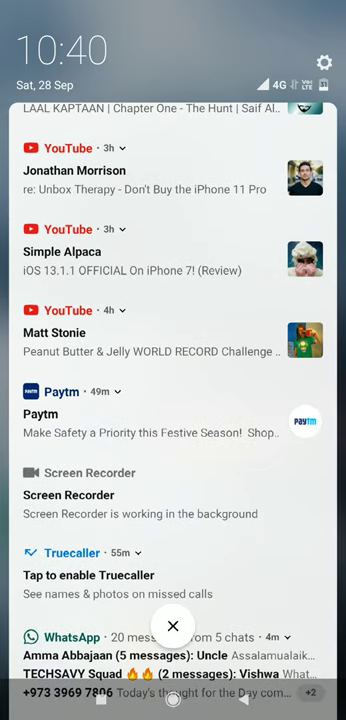
mouse_move(105, 467)
left_mouse_down()
mouse_move(105, 235)
mouse_move(120, 430)
left_mouse_up()
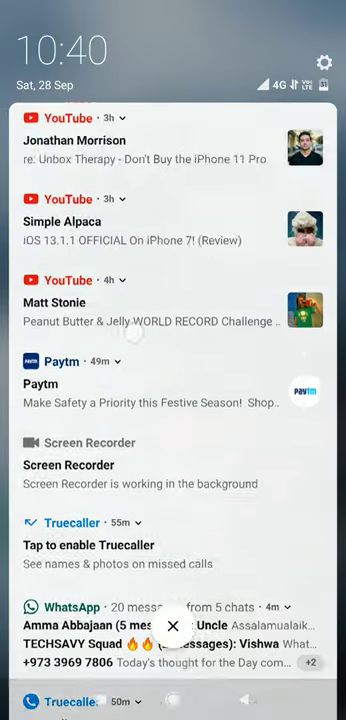
left_click_drag(120, 250, 120, 560)
left_click_drag(160, 270, 160, 455)
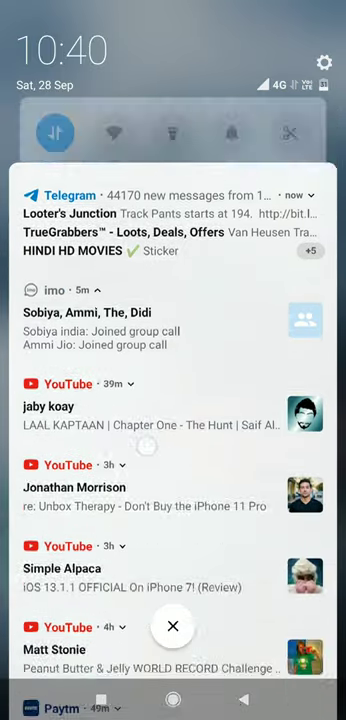
Step: Expand the Telegram group and Looter's Junction messages, clear them, then reopen the shade
left_click_drag(142, 391, 142, 470)
left_click_drag(110, 370, 110, 450)
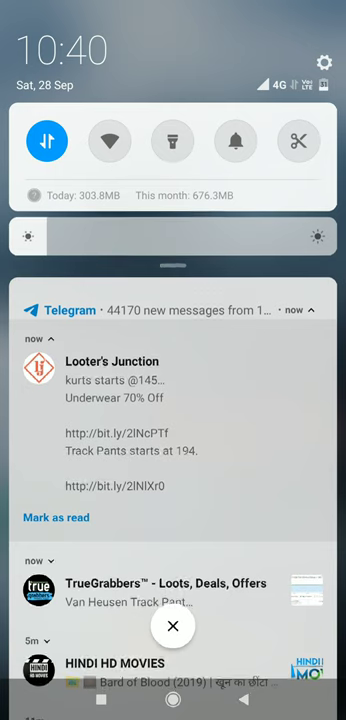
left_click_drag(173, 450, 173, 250)
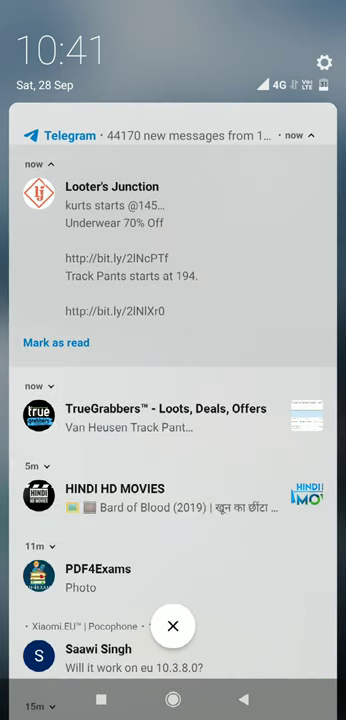
left_click(173, 624)
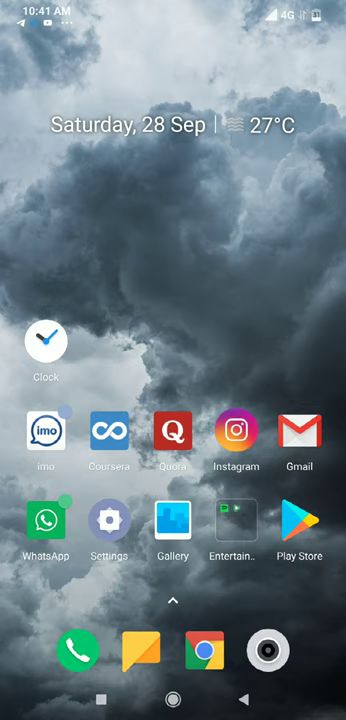
left_click_drag(173, 5, 173, 400)
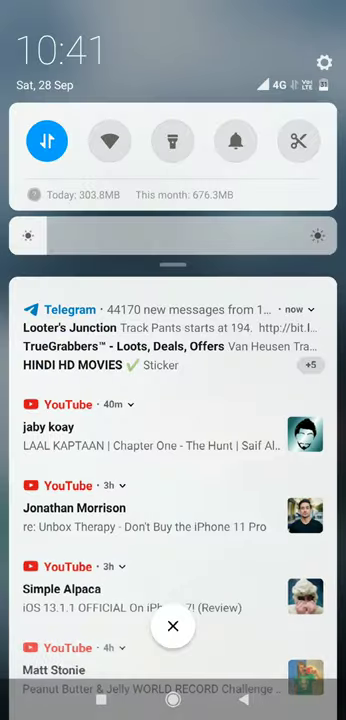
left_click(323, 61)
scroll(173, 400, "down", 5)
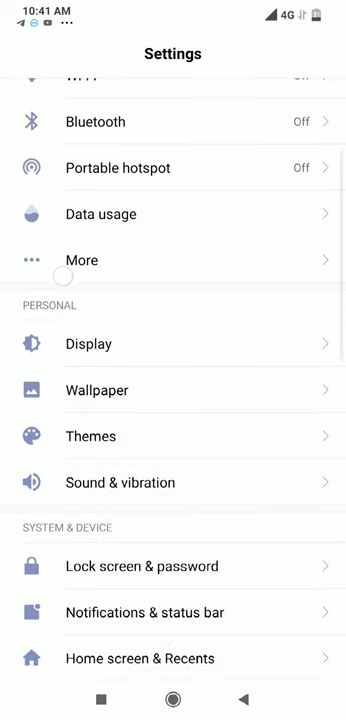
scroll(68, 526, "down", 1)
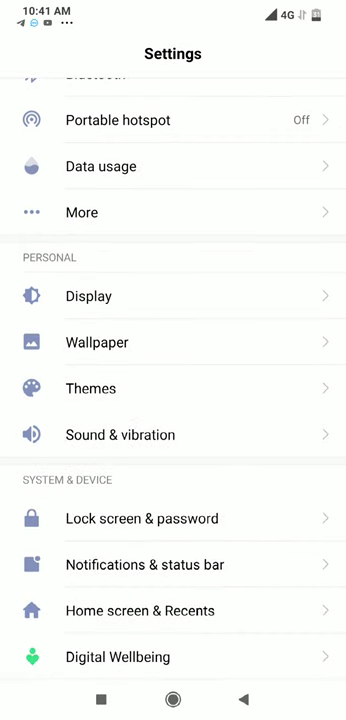
scroll(173, 400, "down", 3)
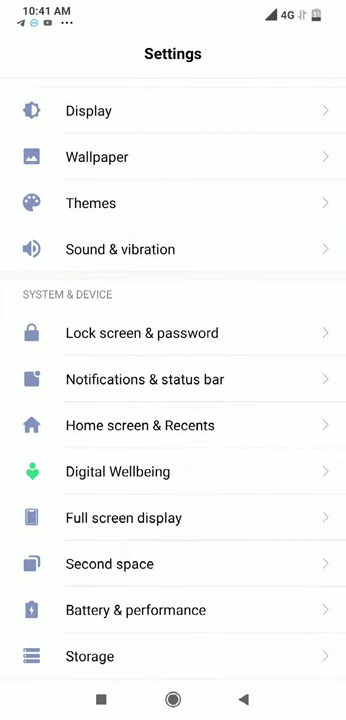
scroll(173, 400, "down", 3)
Step: View power usage in Battery & performance, including the screen's hardware battery use
left_click(135, 495)
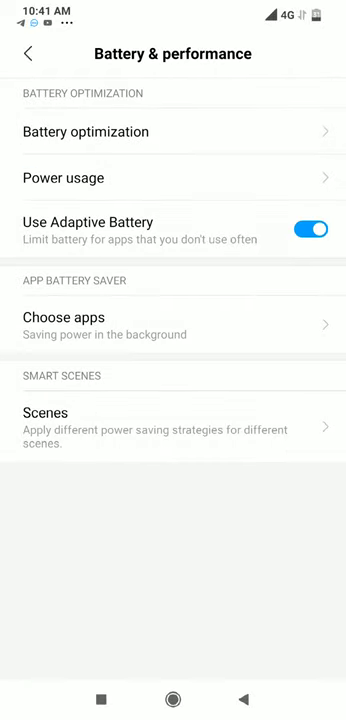
left_click(63, 178)
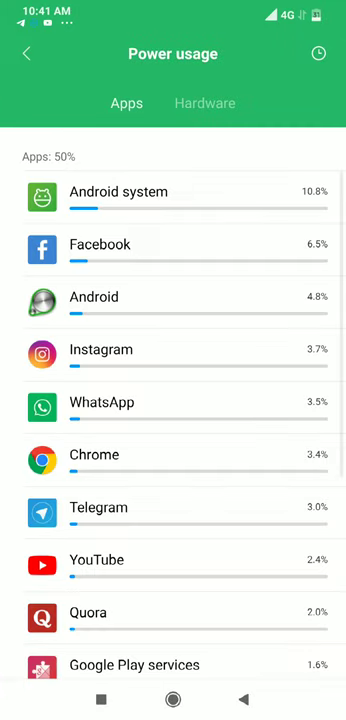
left_click(204, 103)
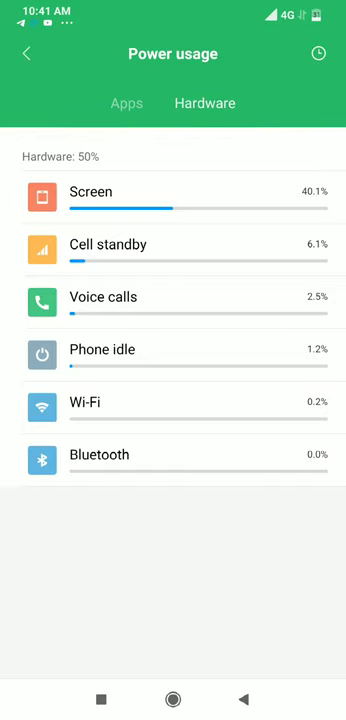
left_click(113, 174)
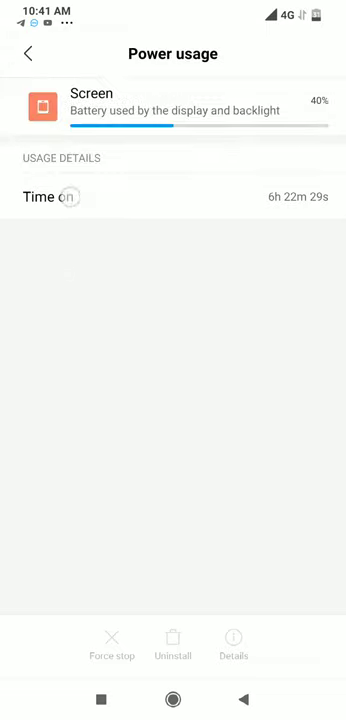
left_click_drag(70, 5, 70, 400)
left_click_drag(113, 530, 133, 287)
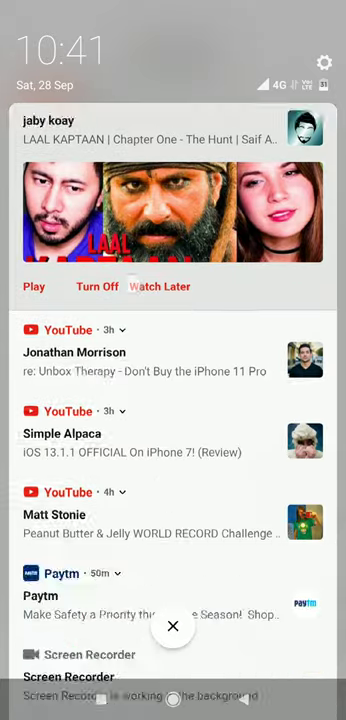
Step: Return to the hardware usage list, view the battery history graph, then go home
left_click(173, 626)
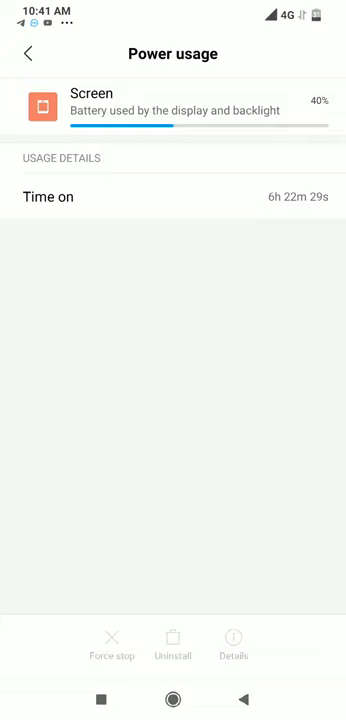
left_click(28, 53)
left_click(317, 53)
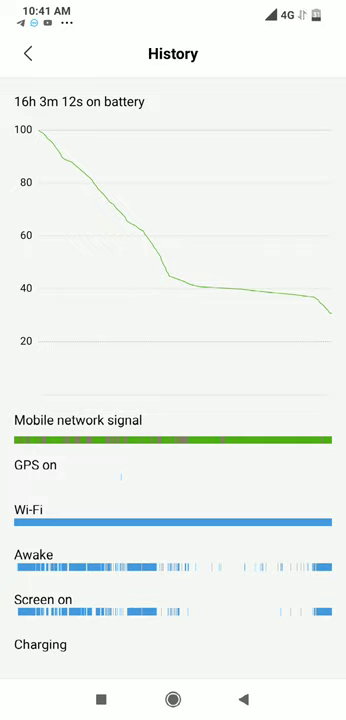
left_click(173, 699)
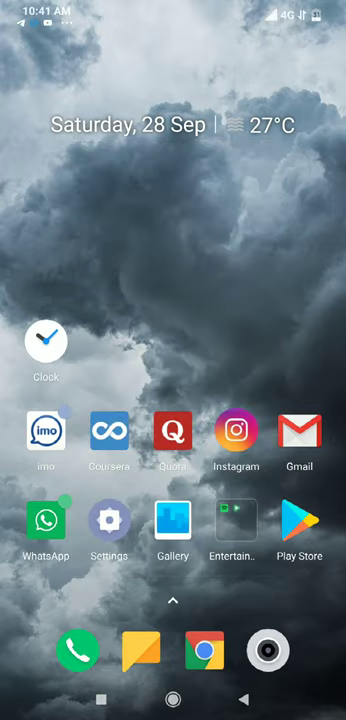
Step: Swipe up on the home screen to open the list of installed apps
left_click_drag(216, 497, 216, 250)
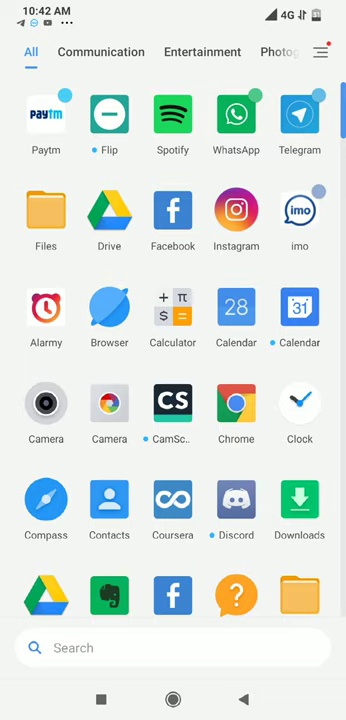
scroll(173, 350, "down", 10)
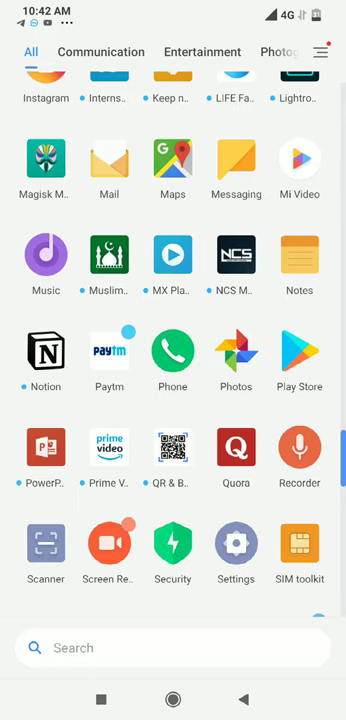
scroll(173, 350, "up", 2)
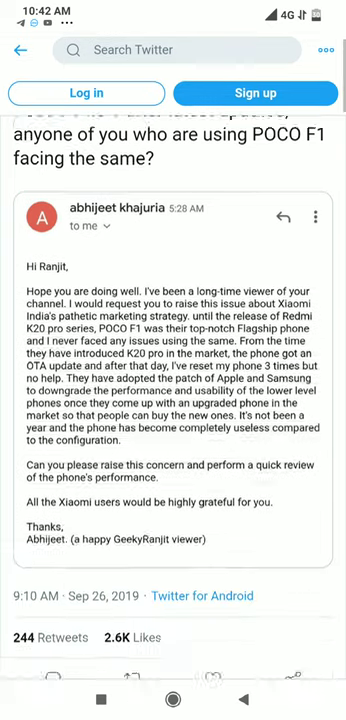
scroll(173, 400, "down", 10)
scroll(173, 400, "down", 1)
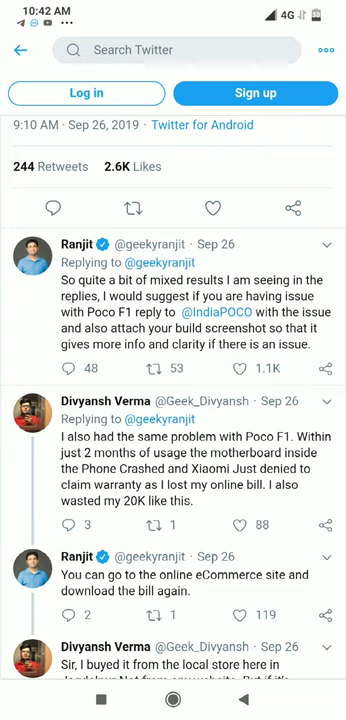
scroll(173, 400, "down", 5)
scroll(173, 400, "down", 5)
scroll(173, 400, "down", 1)
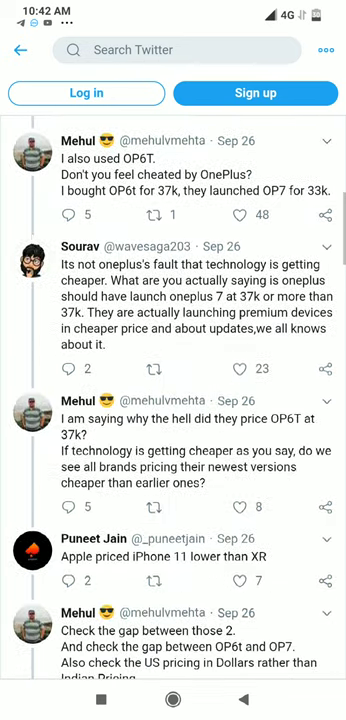
scroll(173, 400, "down", 2)
scroll(173, 400, "down", 3)
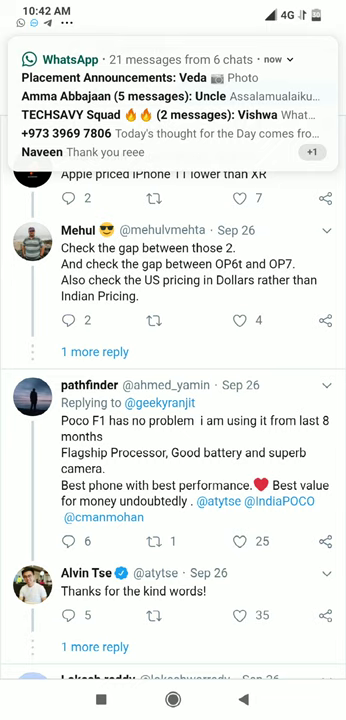
scroll(173, 400, "down", 3)
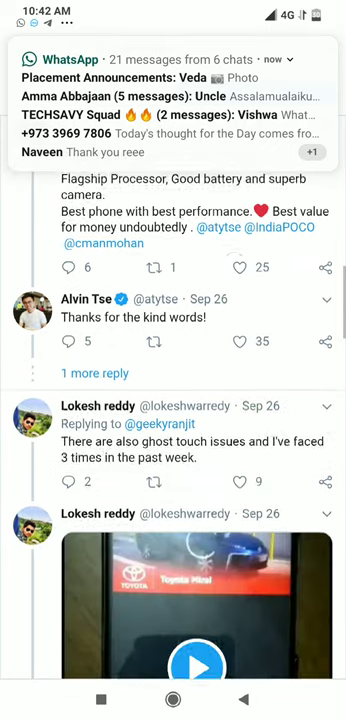
scroll(173, 400, "down", 2)
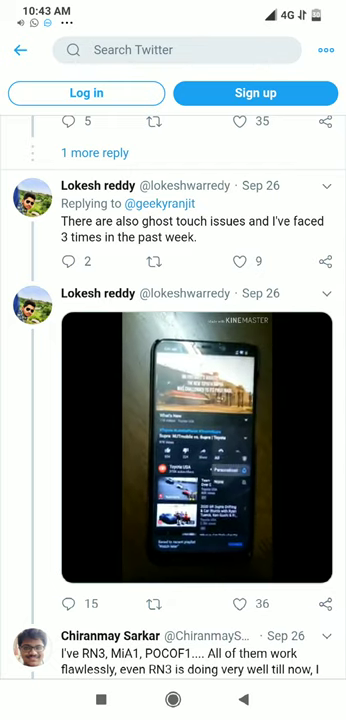
scroll(173, 400, "up", 15)
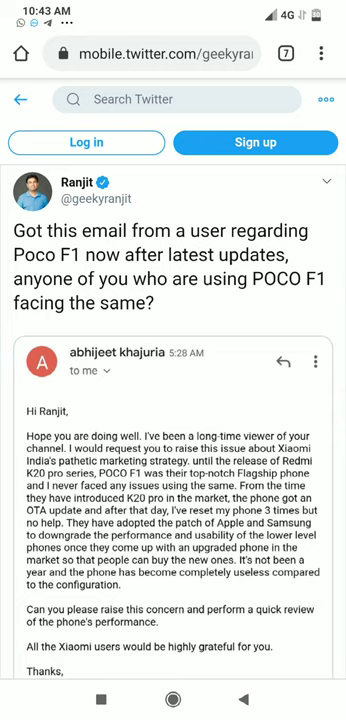
Step: Leave the Poco F1 Twitter thread in the browser for the home screen
left_click(173, 699)
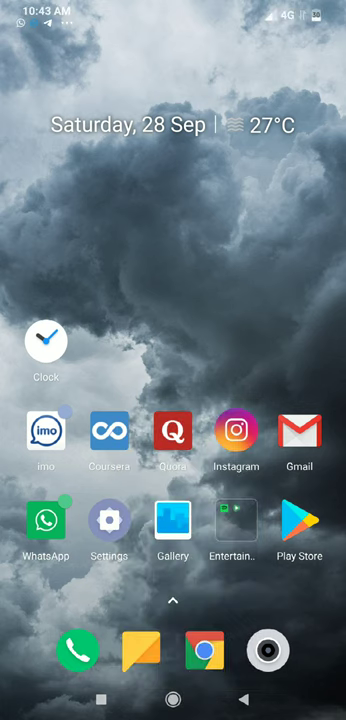